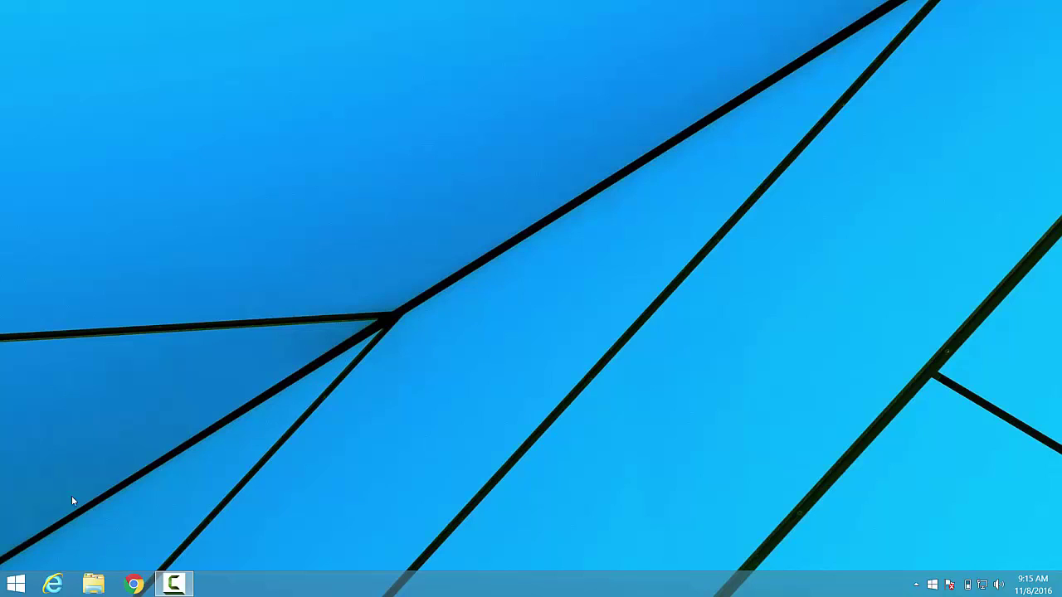
Step: Launch Internet Explorer from the taskbar
left_click(64, 590)
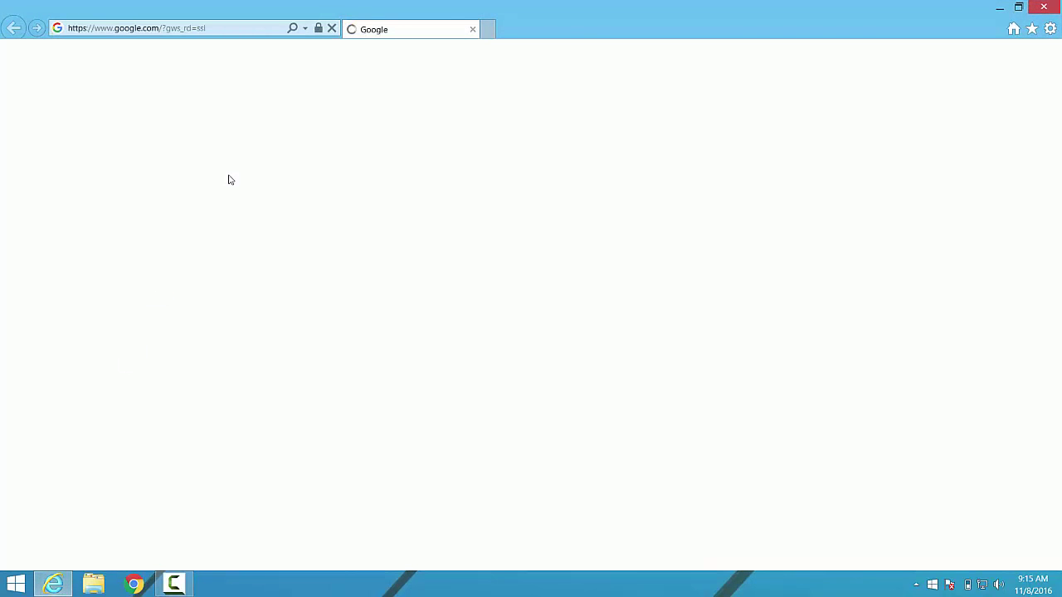
Step: Go to the camera at 192.168.1.106 and sign in with the camera's username and password
left_click(232, 27)
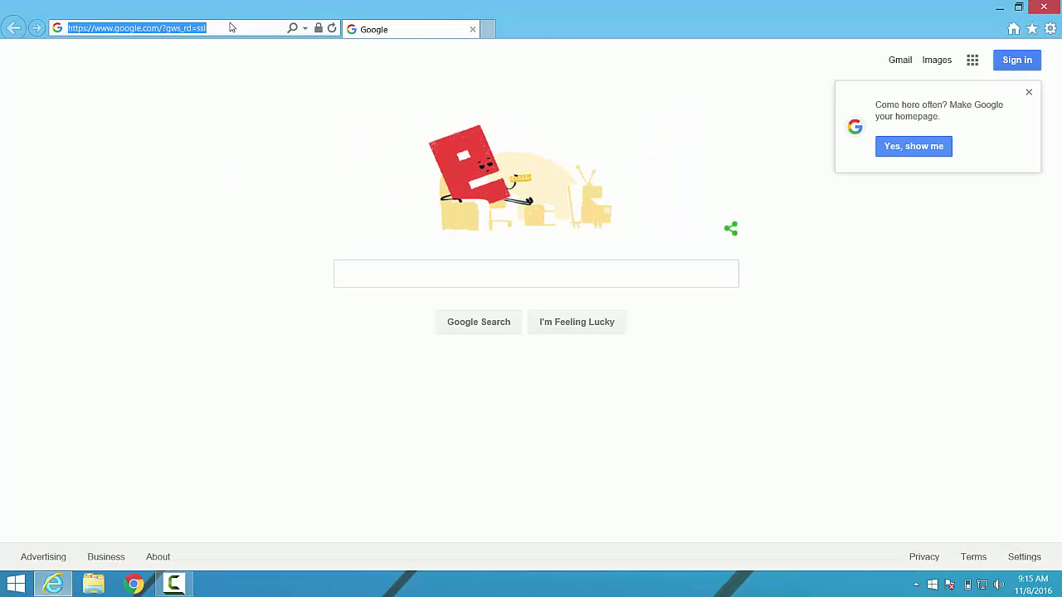
type("192.16")
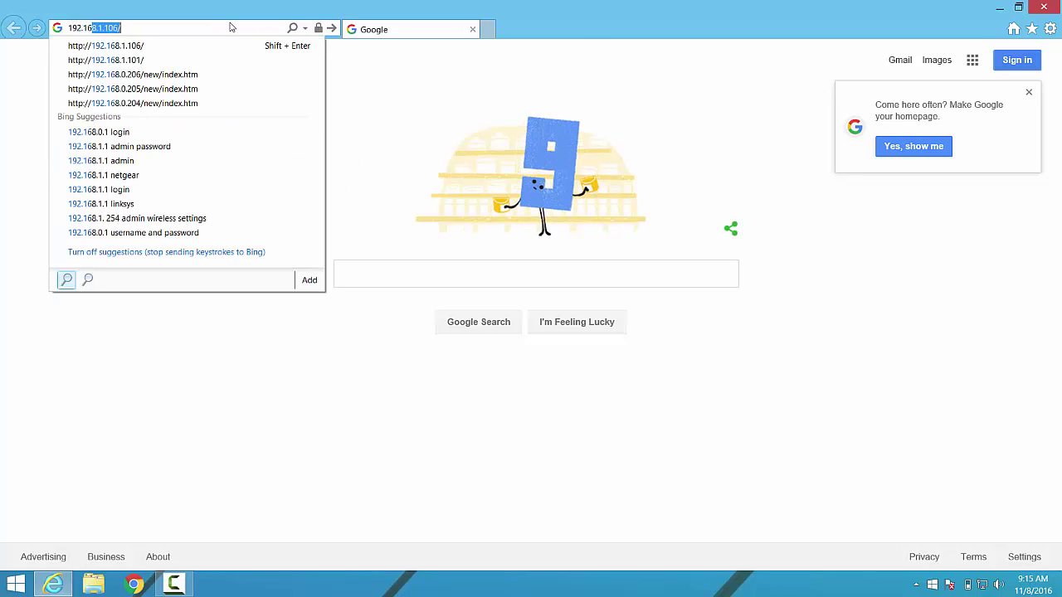
type("8.1.10")
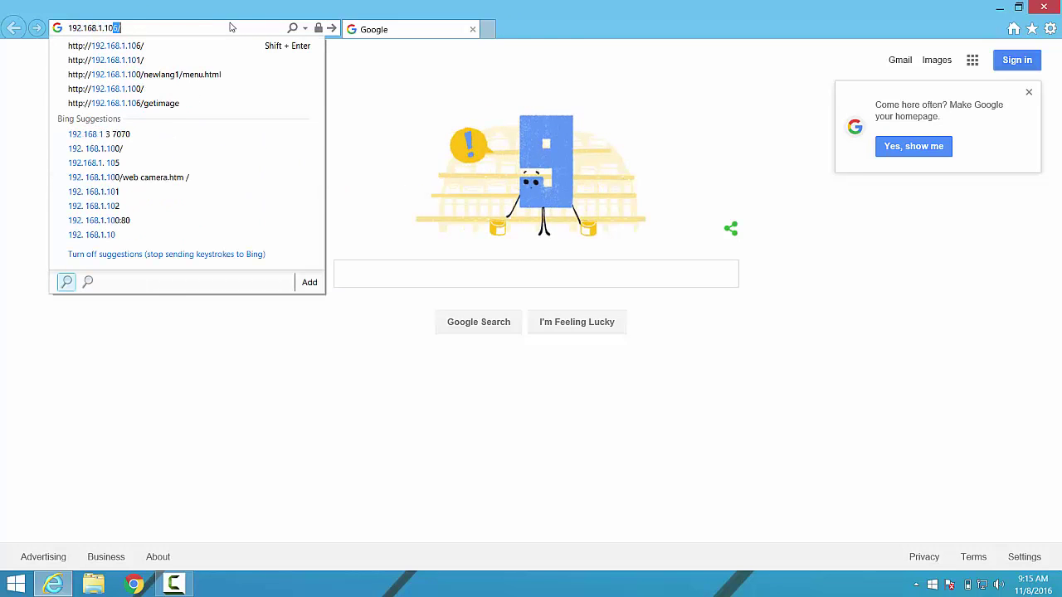
type("6")
key("Return")
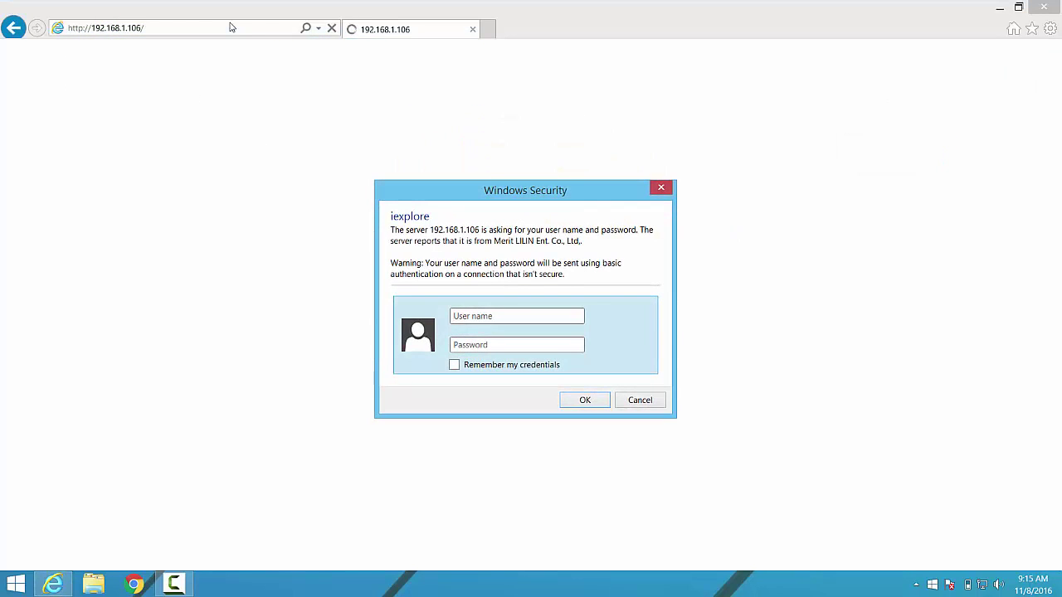
type("admi")
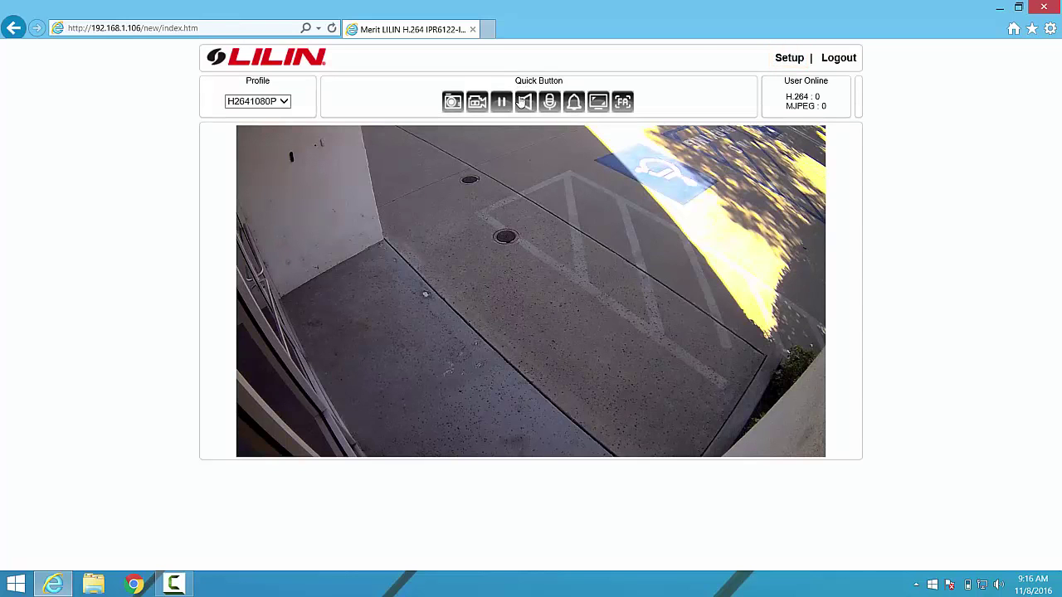
Step: Navigate through Setup, Advance Mode and Event to the Motion Detection settings
left_click(794, 62)
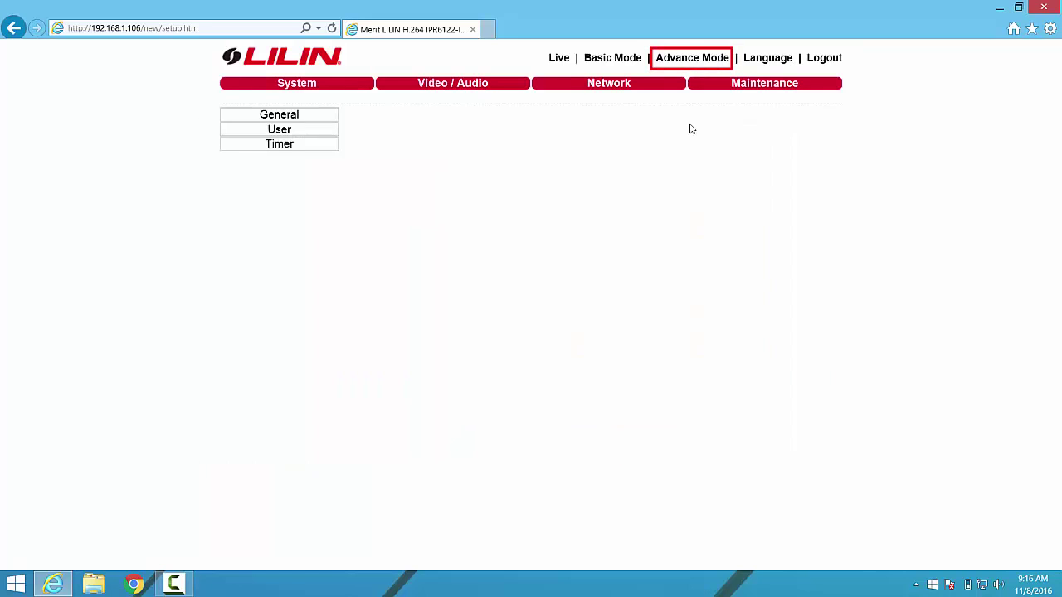
left_click(685, 62)
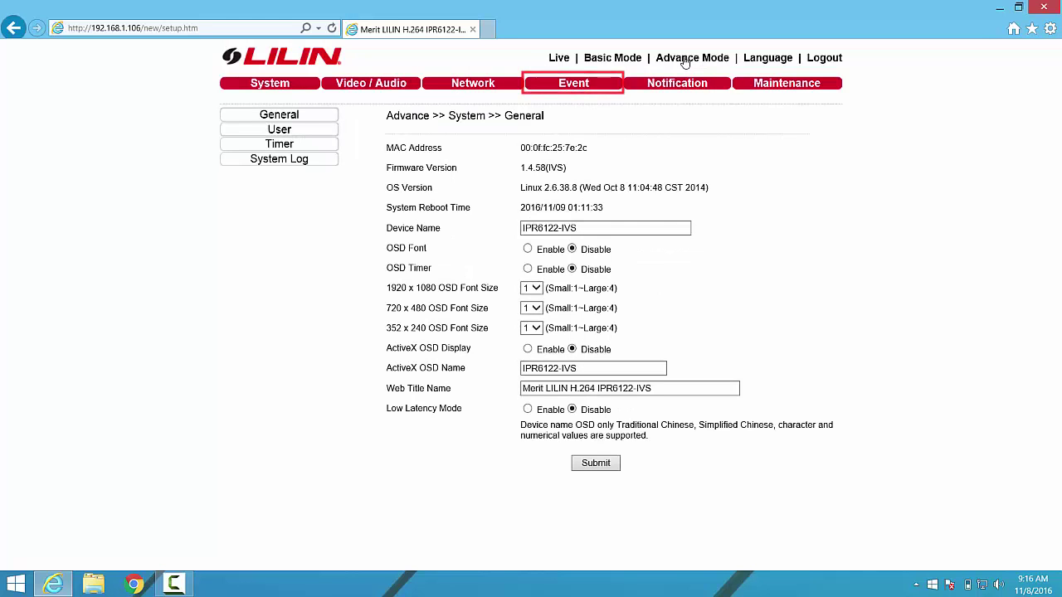
left_click(575, 86)
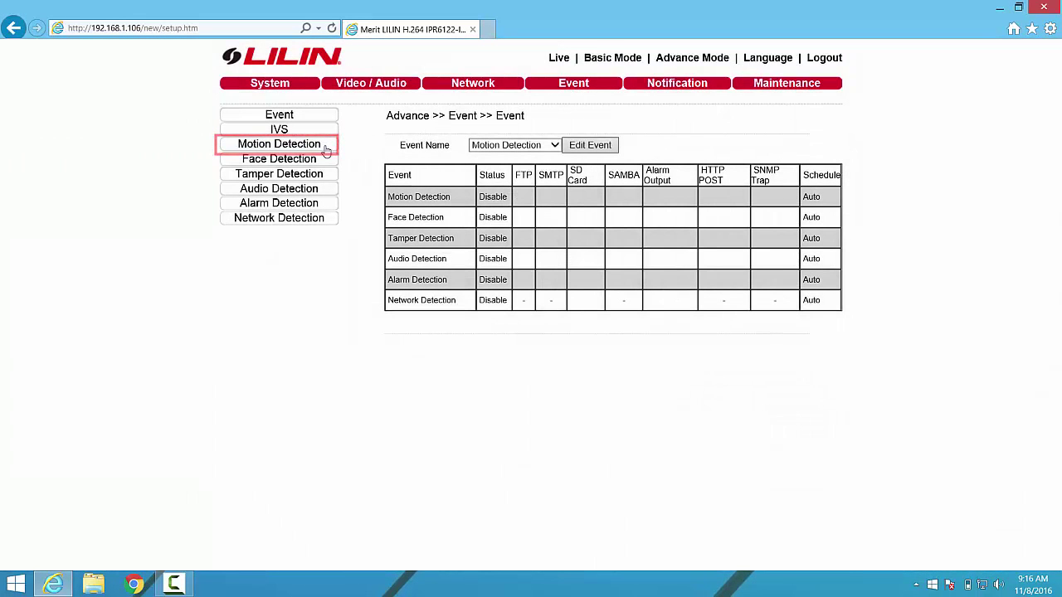
left_click(327, 148)
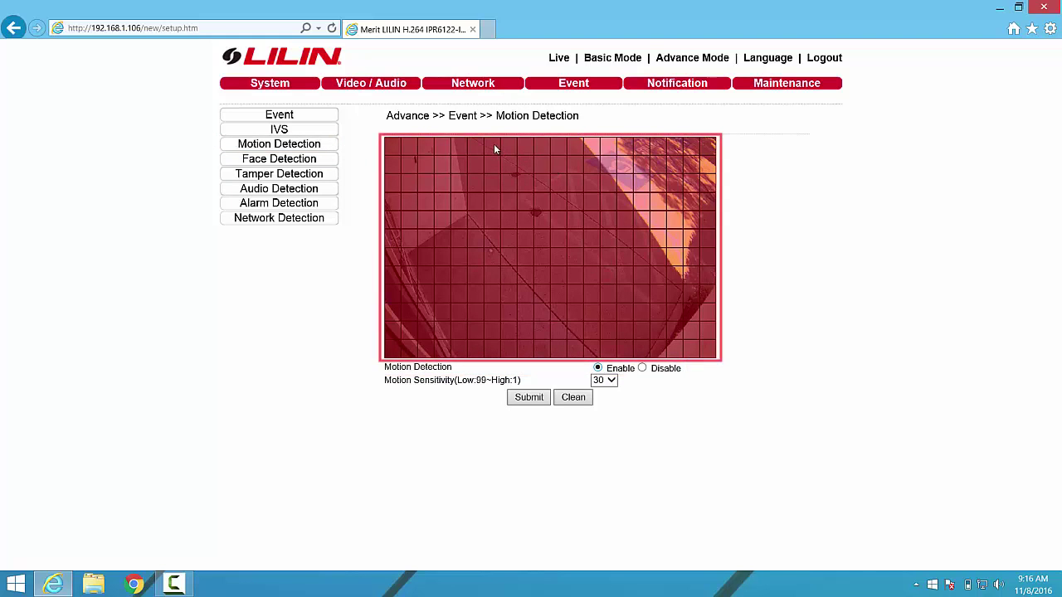
Step: Clear the red mask from the top and right areas of the motion detection grid
left_click_drag(493, 145, 704, 236)
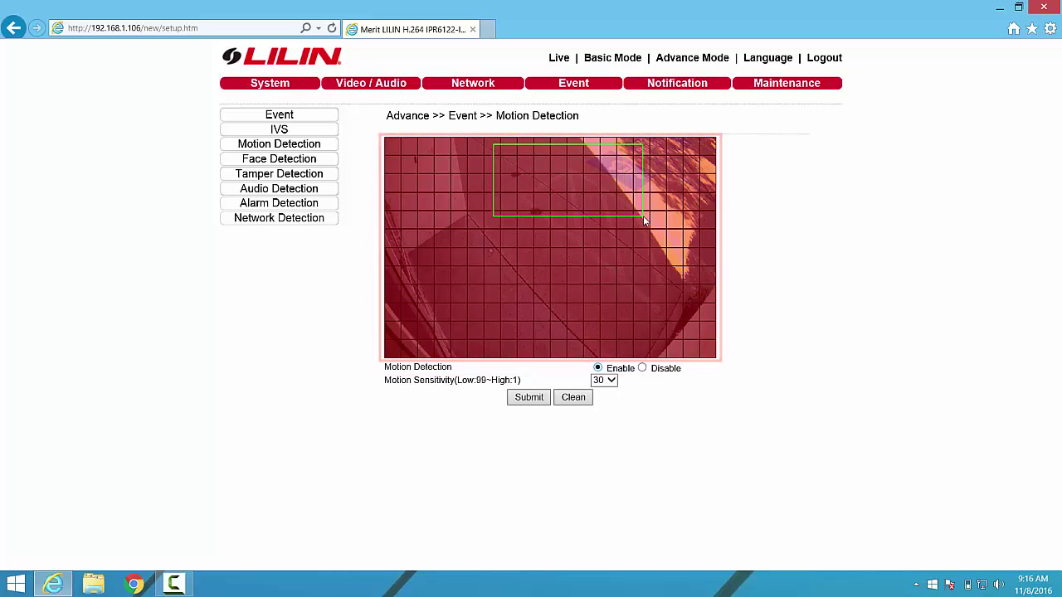
left_click_drag(704, 234, 707, 236)
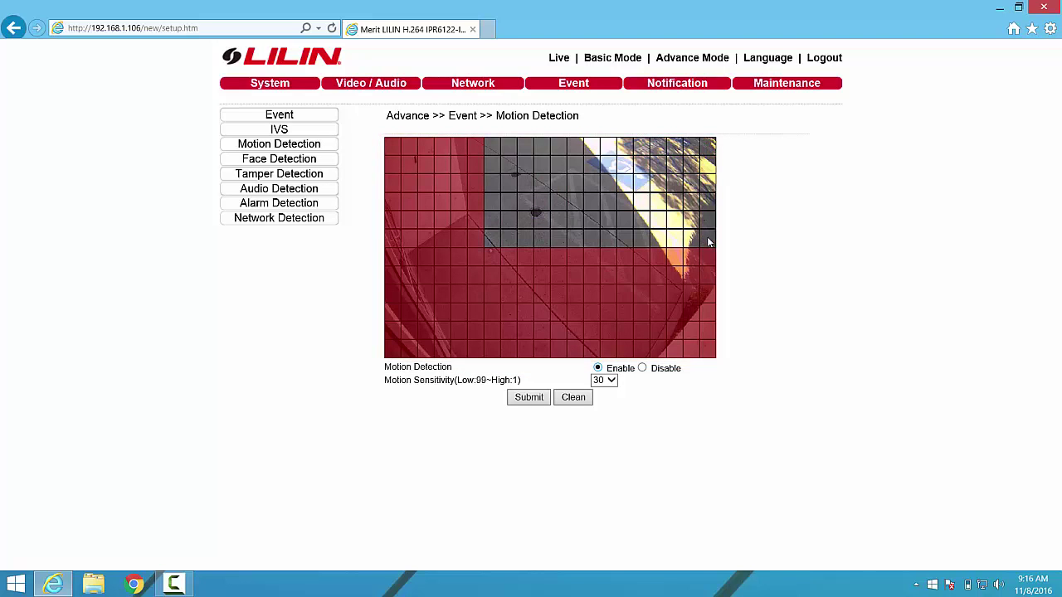
left_click_drag(529, 262, 709, 277)
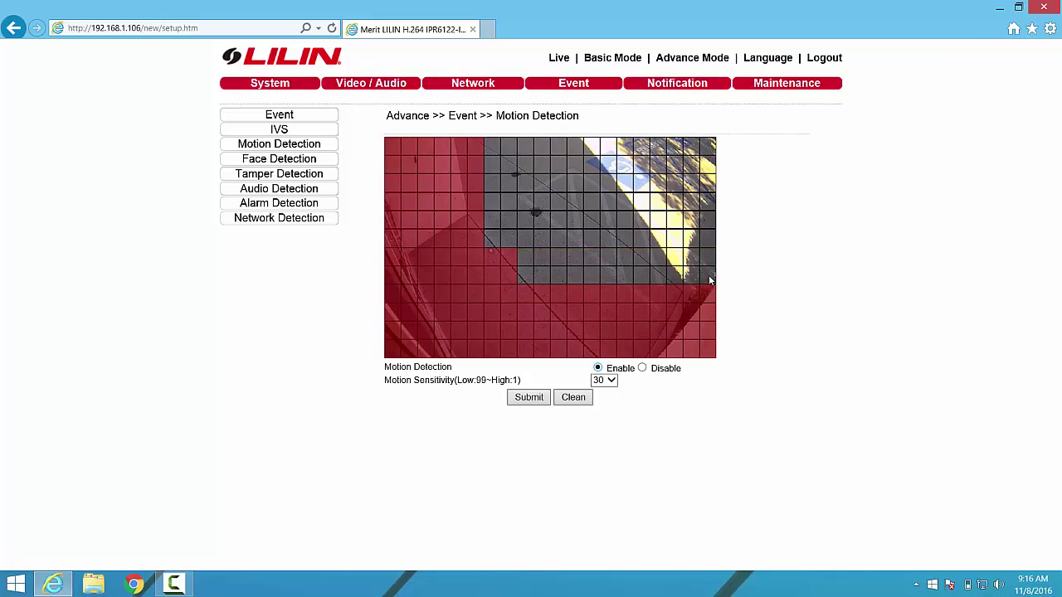
left_click_drag(593, 290, 701, 359)
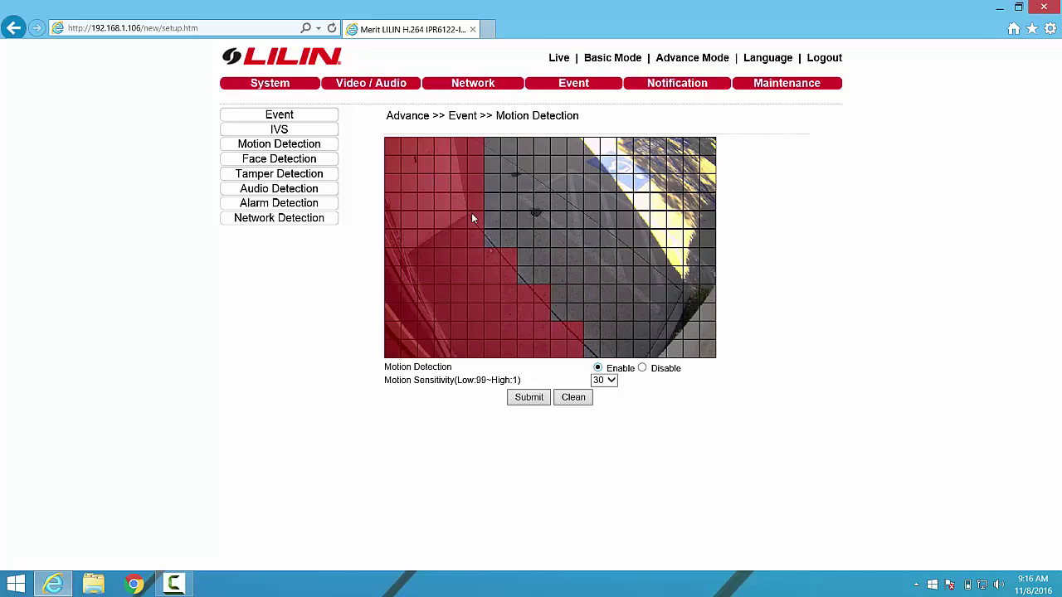
left_click_drag(472, 211, 461, 147)
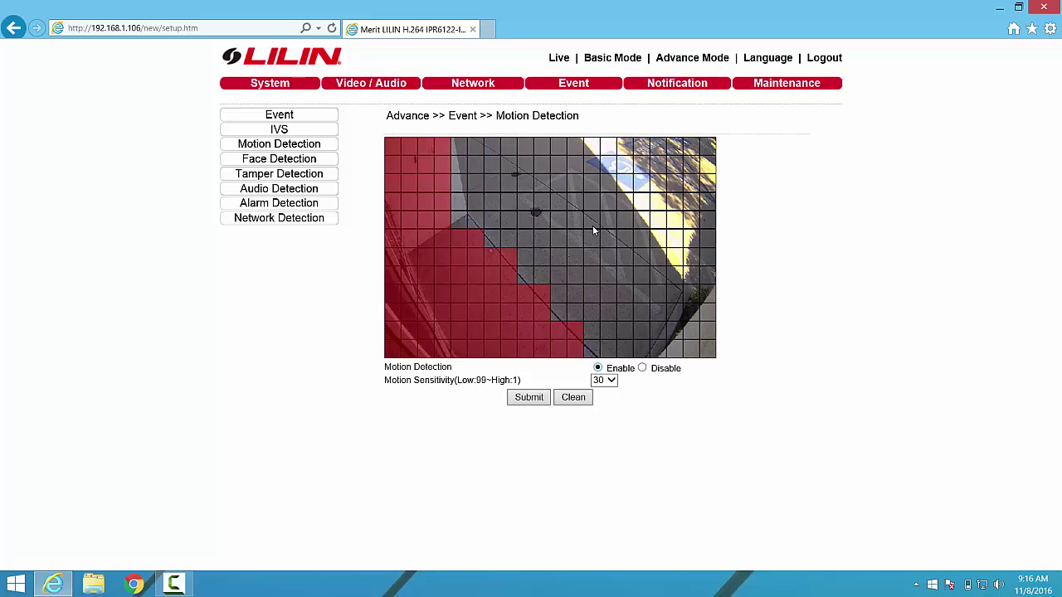
Step: Set motion sensitivity to 10 and submit the motion detection settings
left_click(611, 380)
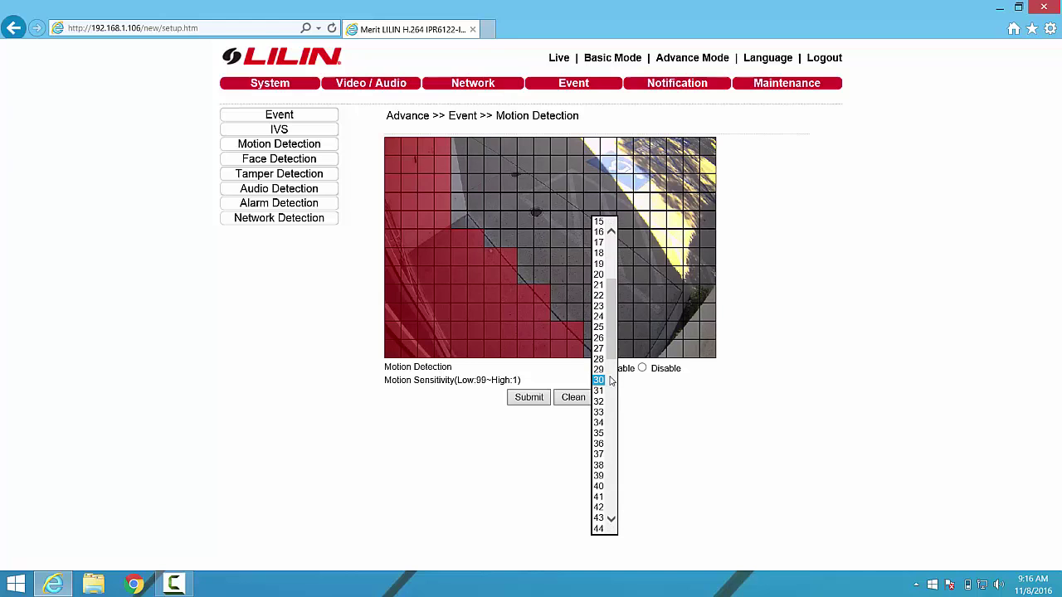
left_click_drag(611, 332, 611, 305)
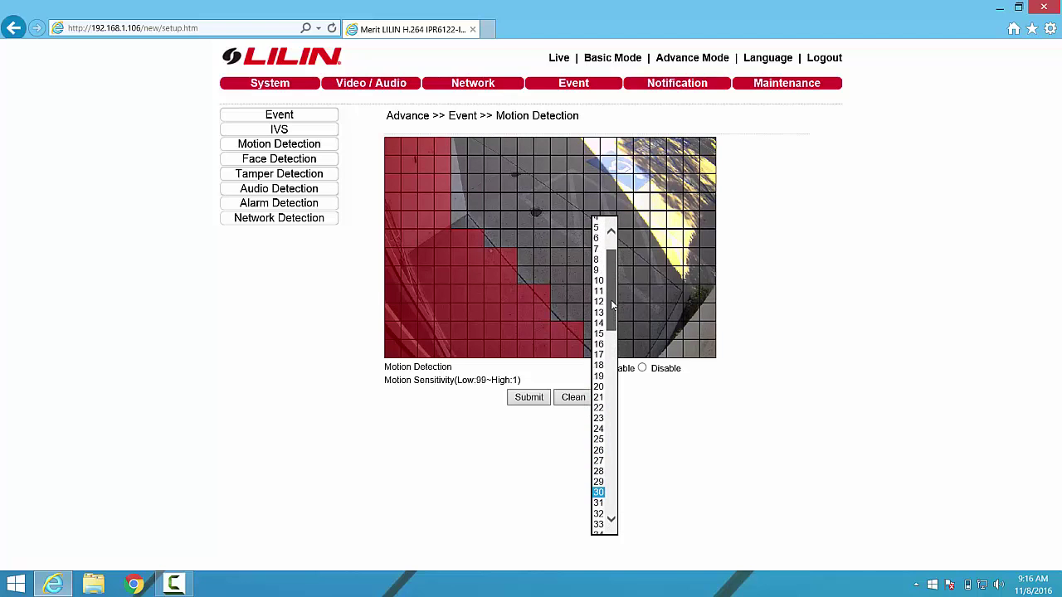
left_click(598, 280)
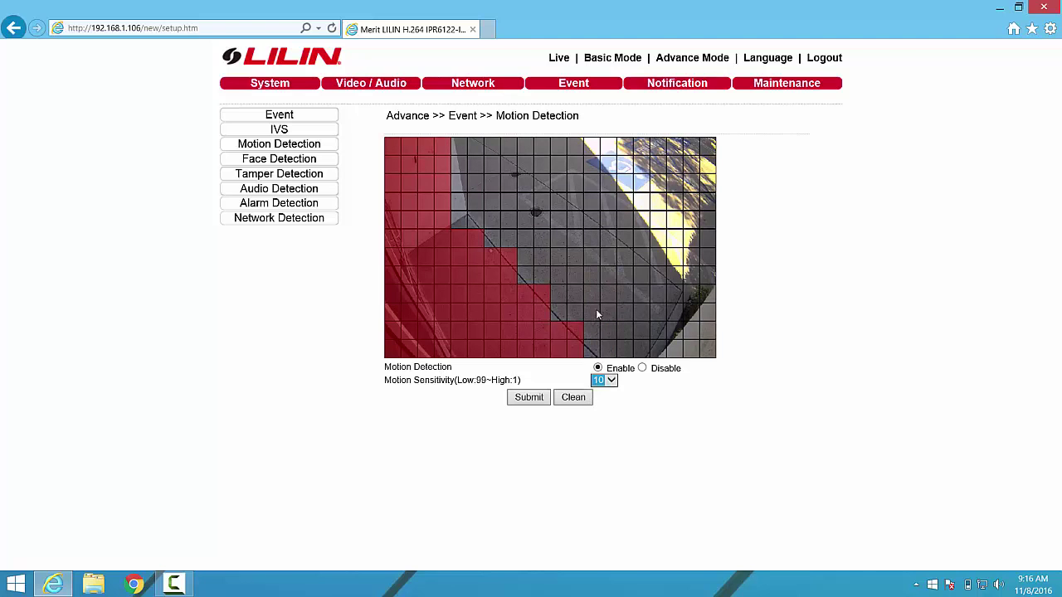
left_click(528, 398)
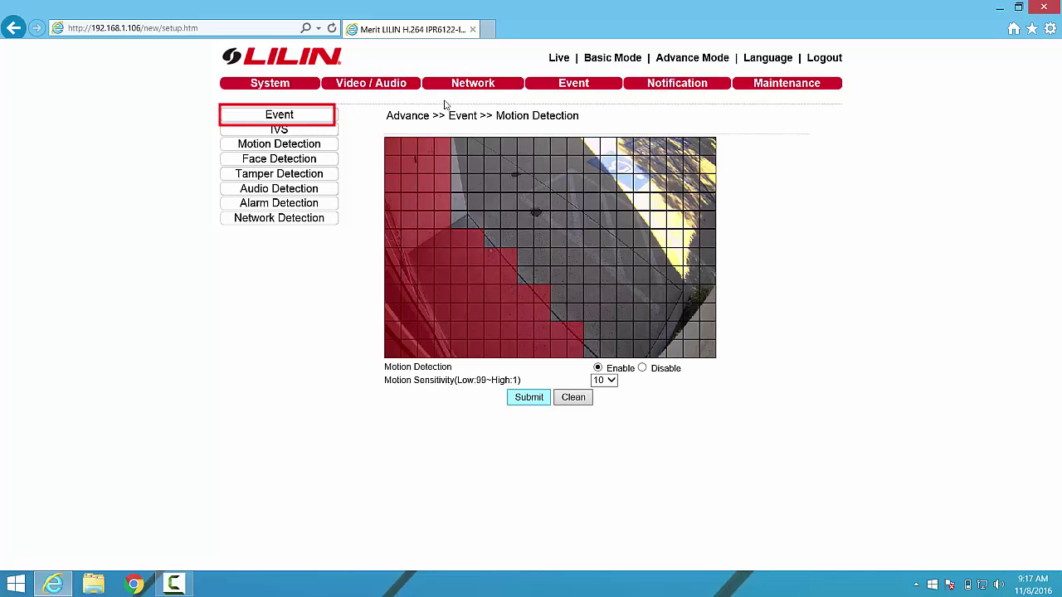
Step: Enable SMTP e-mail alerts for the Motion Detection event with a 10-second dwell time, and save
left_click(310, 116)
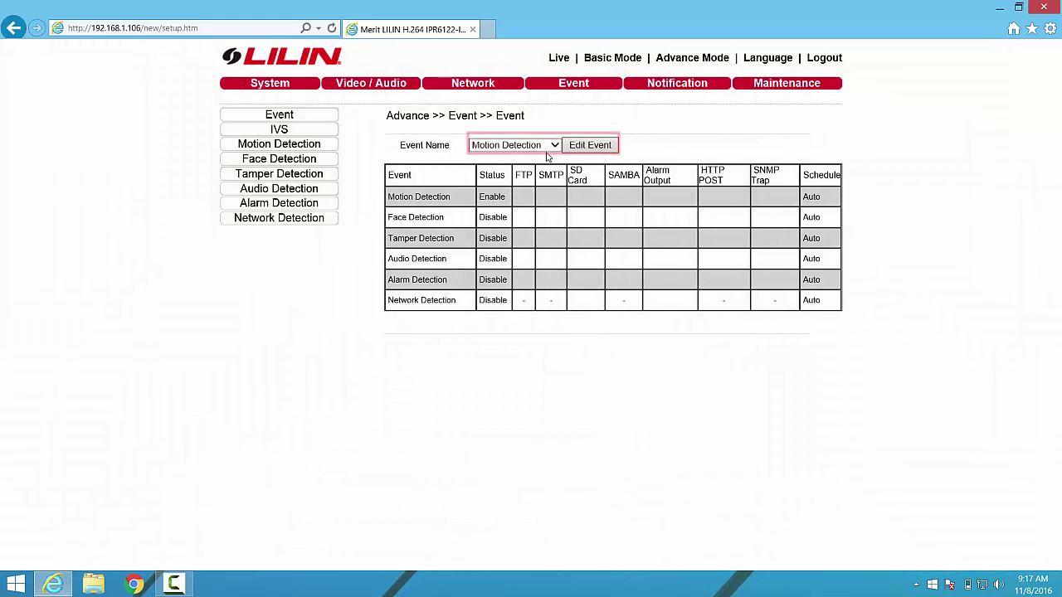
left_click(588, 147)
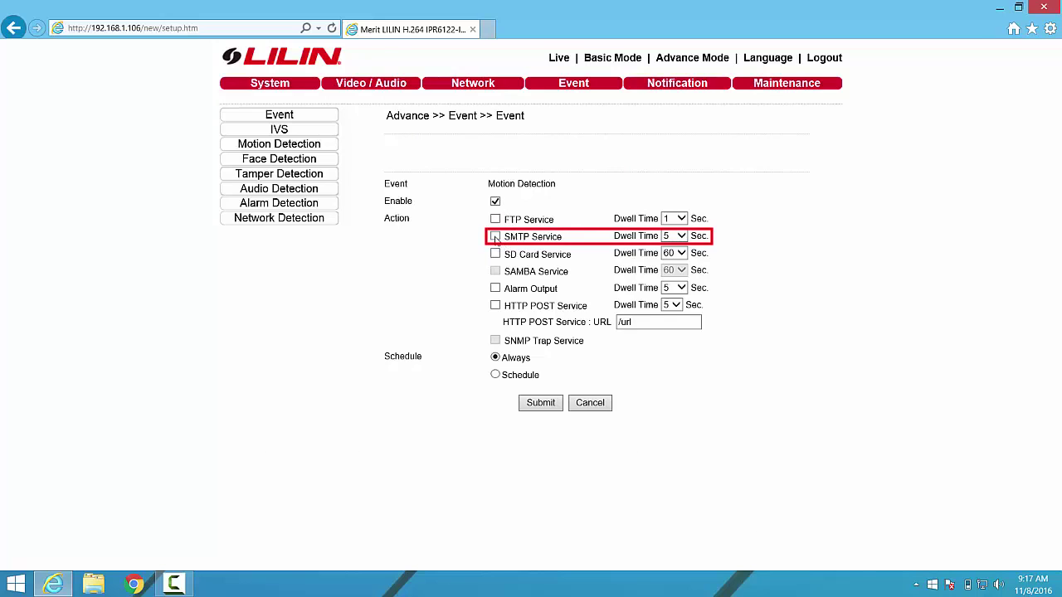
left_click(495, 237)
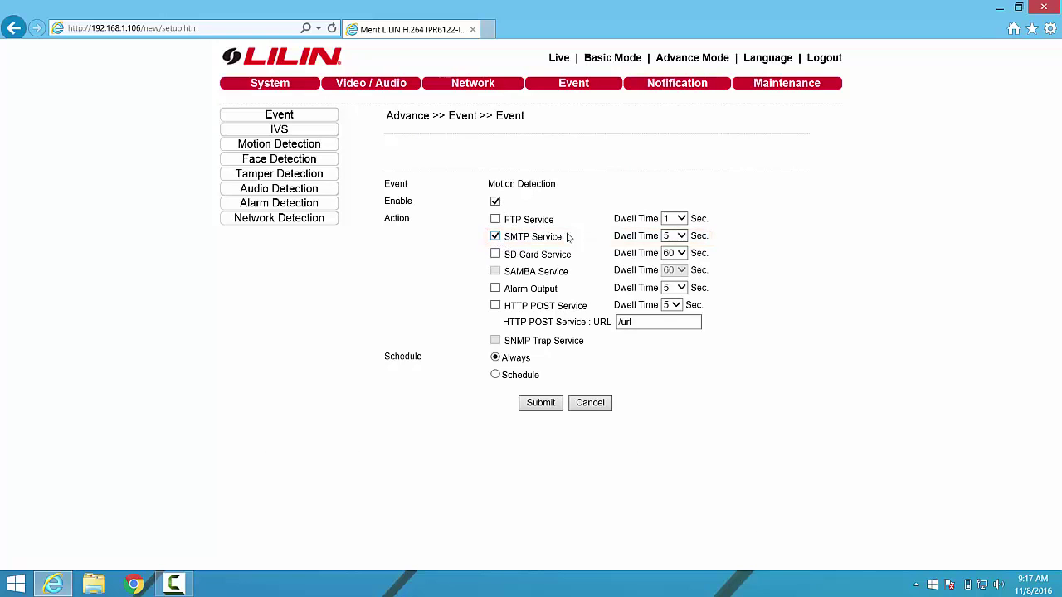
left_click(679, 236)
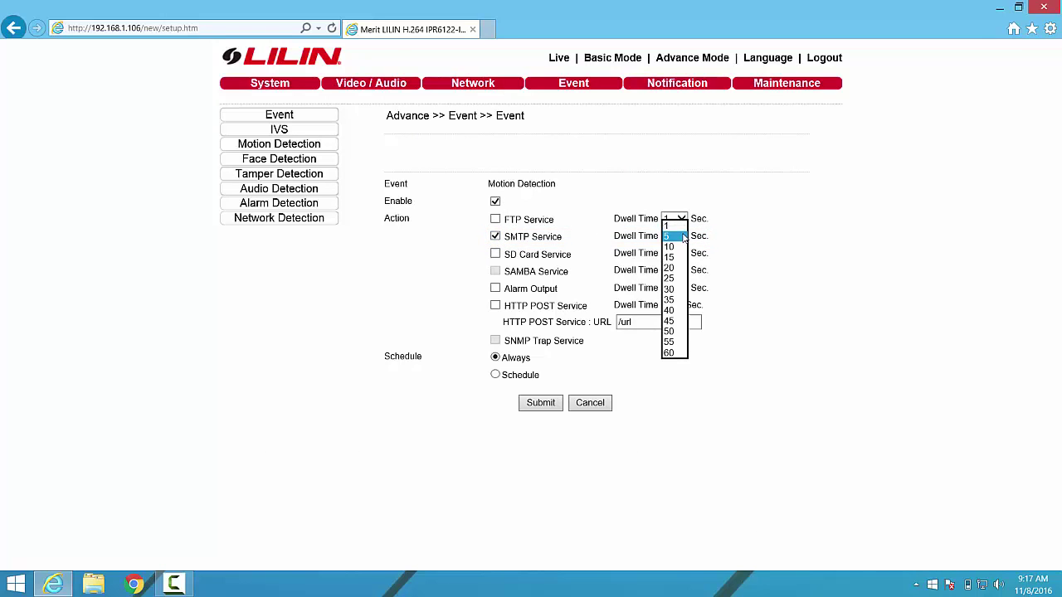
left_click(676, 247)
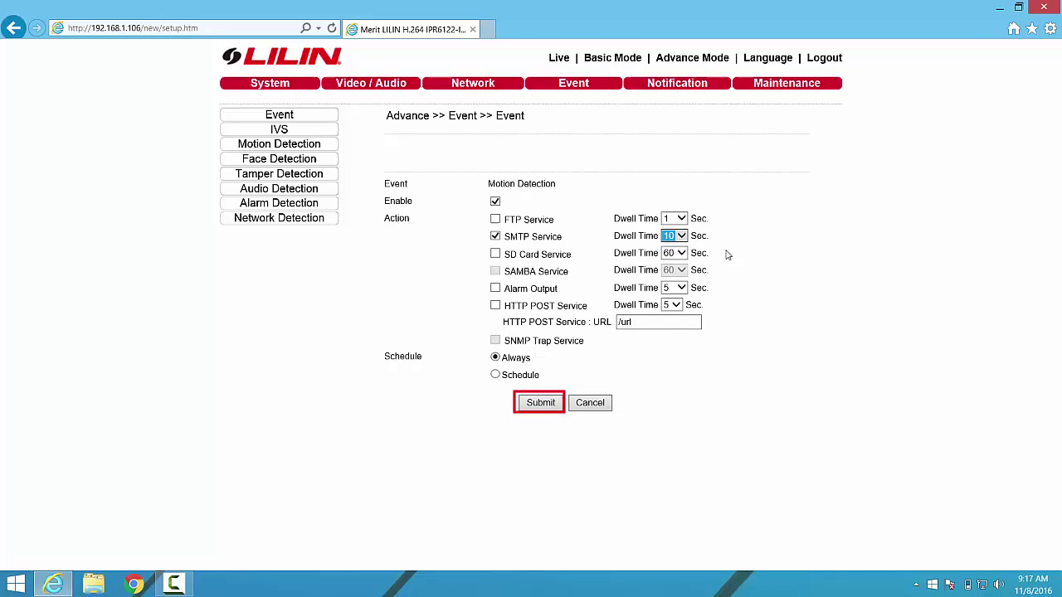
left_click(539, 404)
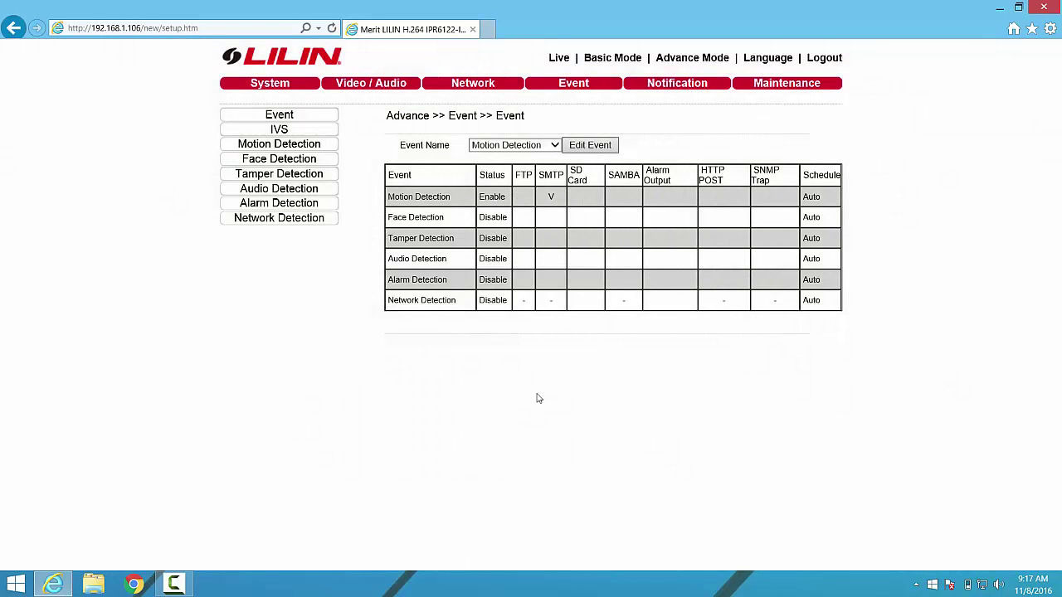
Step: Under Notification > SMTP Service, replace E-mail Address1 with the Gmail recipient address and copy it
left_click(655, 86)
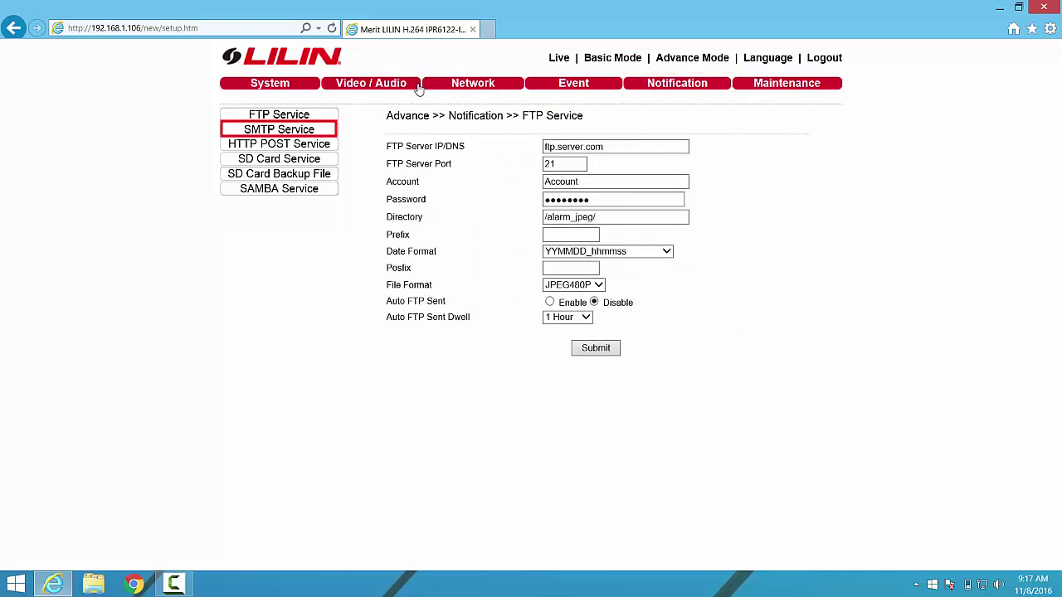
left_click(310, 133)
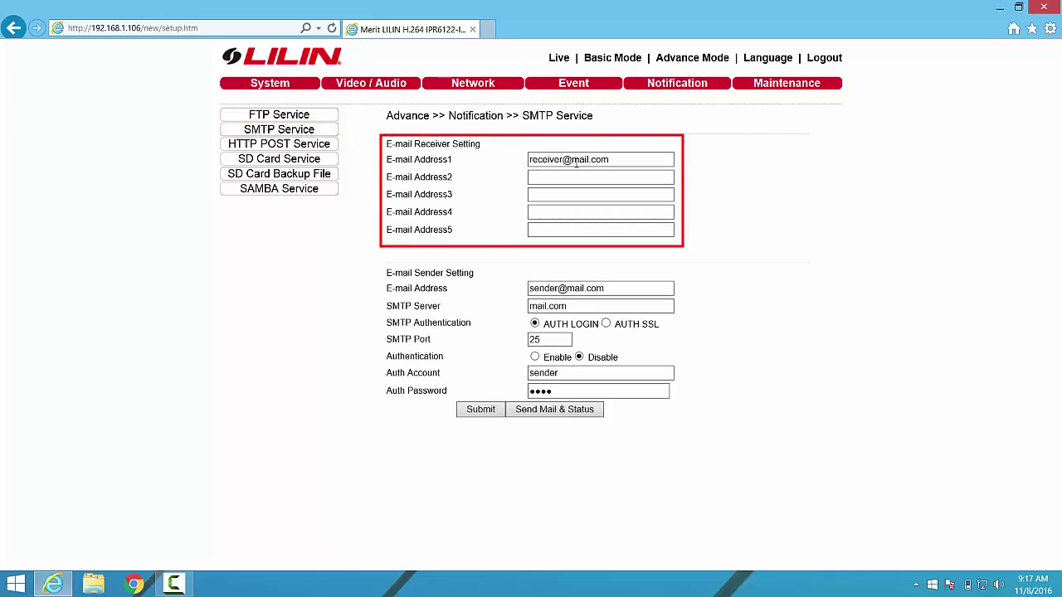
left_click(613, 161)
key("ctrl+a")
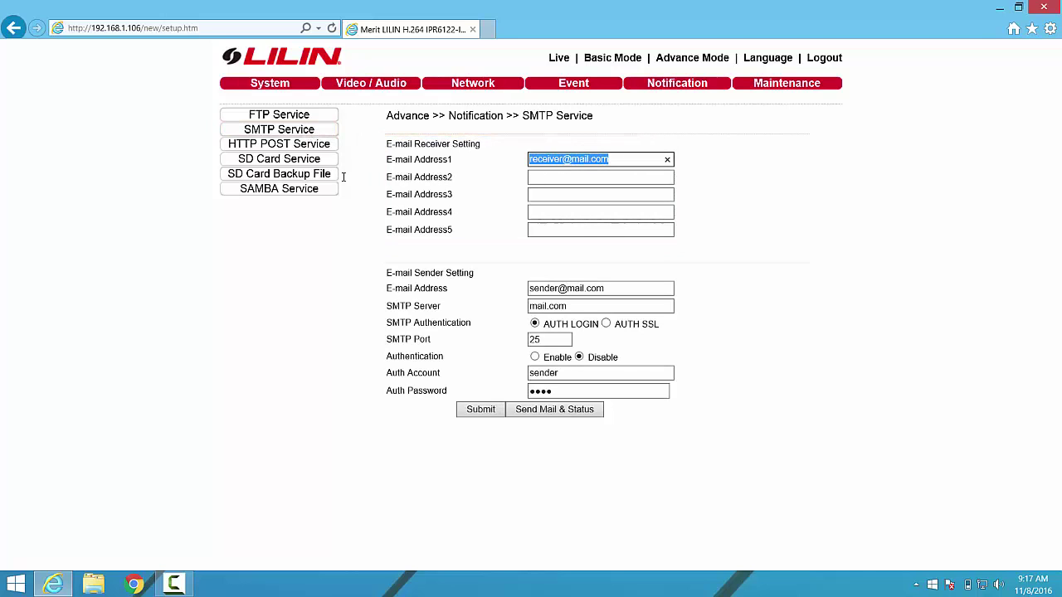
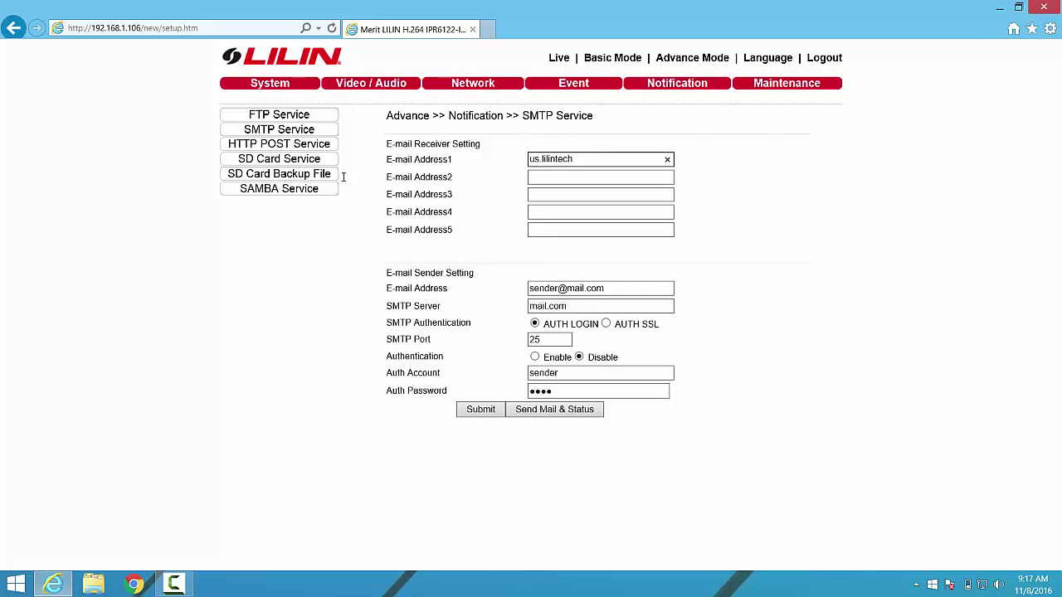
left_click_drag(619, 161, 487, 147)
key("ctrl+c")
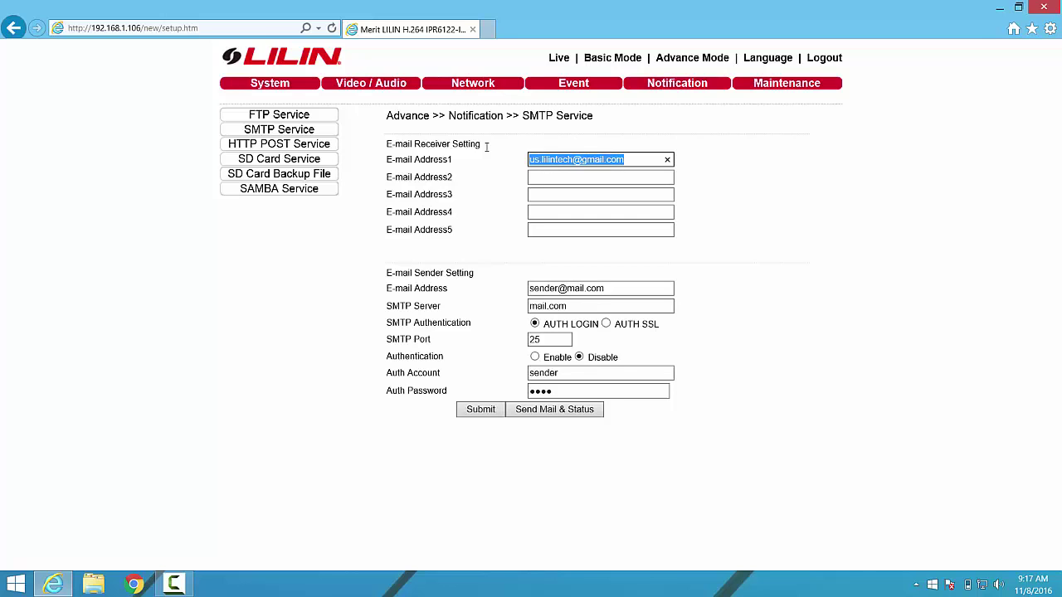
Step: Paste the Gmail address as sender and set the SMTP server to smtp.gmail.com
left_click_drag(614, 287, 529, 288)
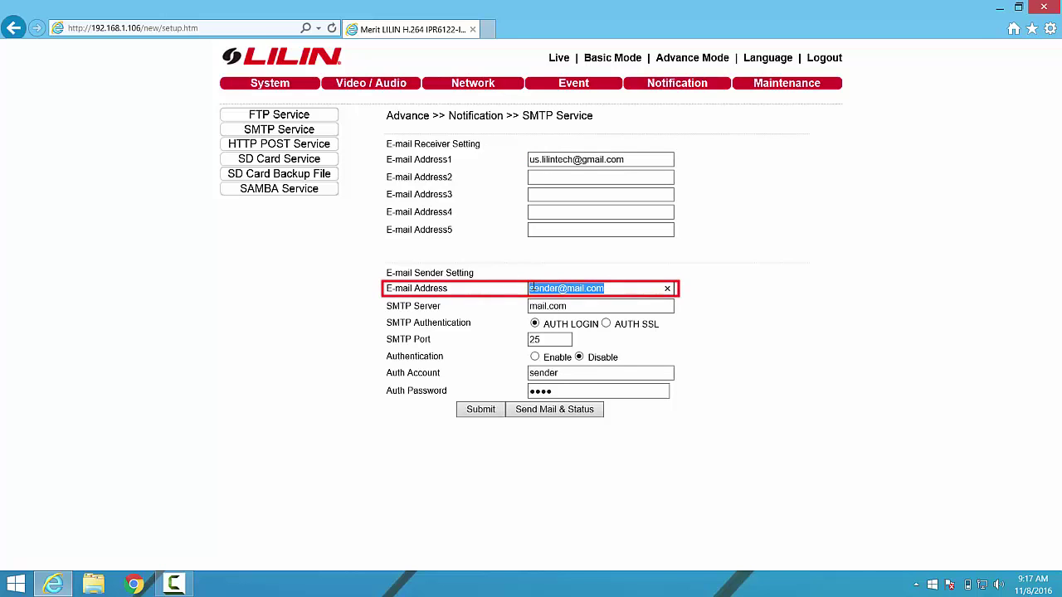
key("ctrl+v")
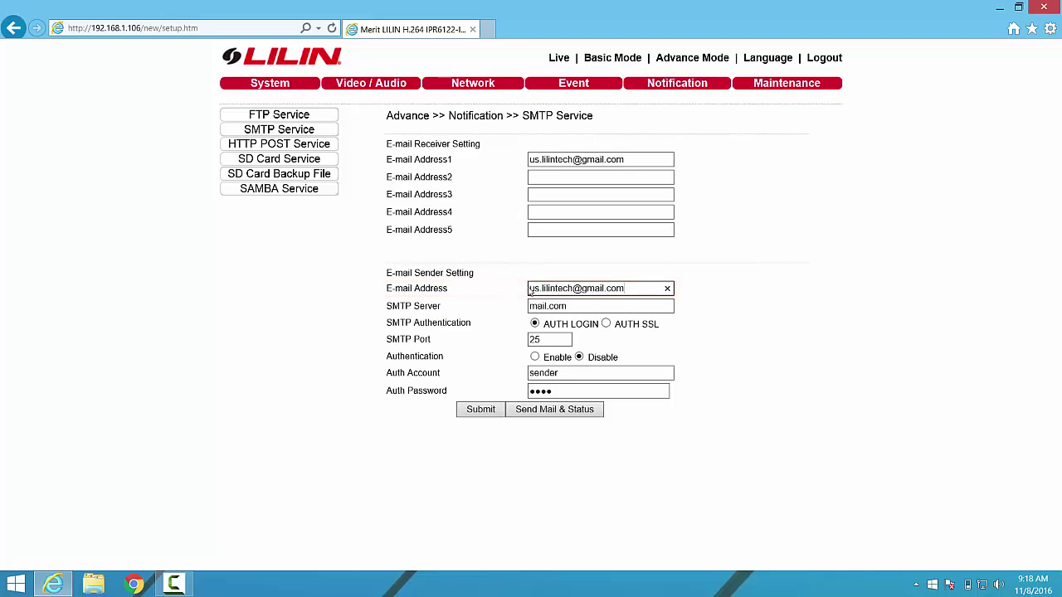
left_click_drag(570, 306, 488, 304)
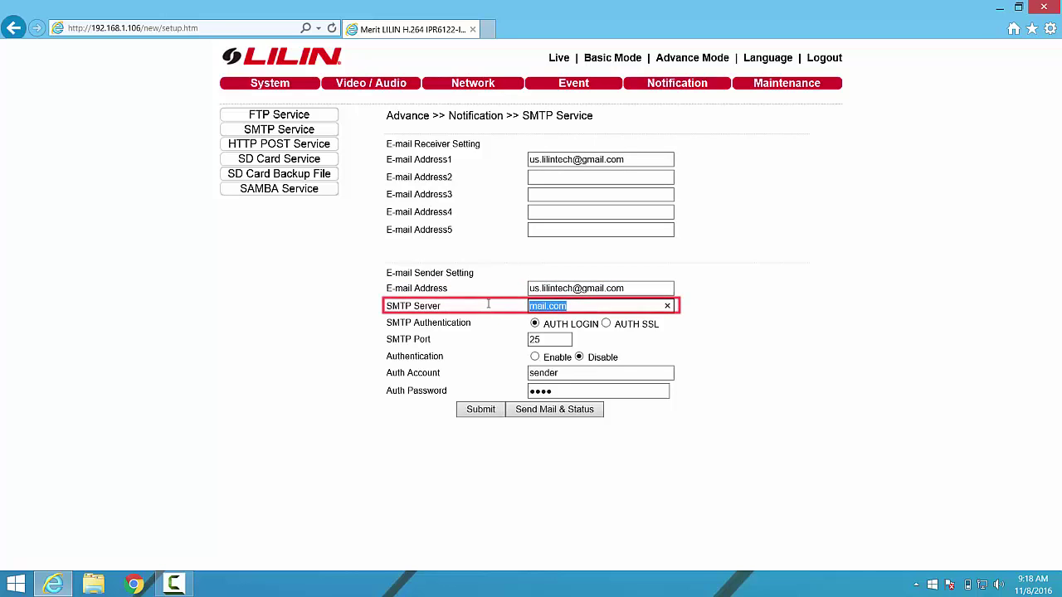
type("ssmtp")
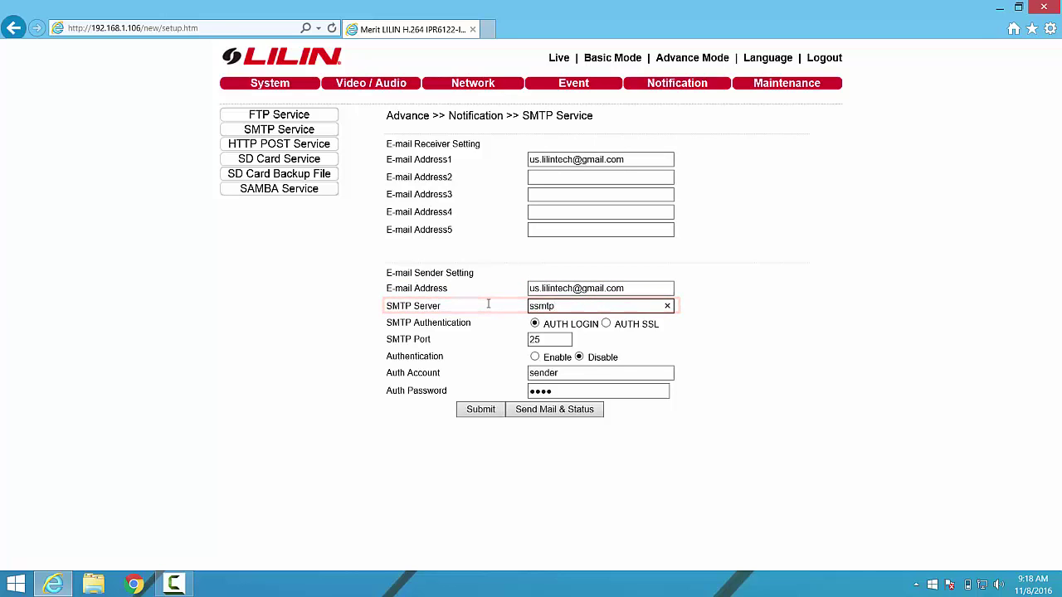
key("BackSpace")
key("BackSpace")
key("BackSpace")
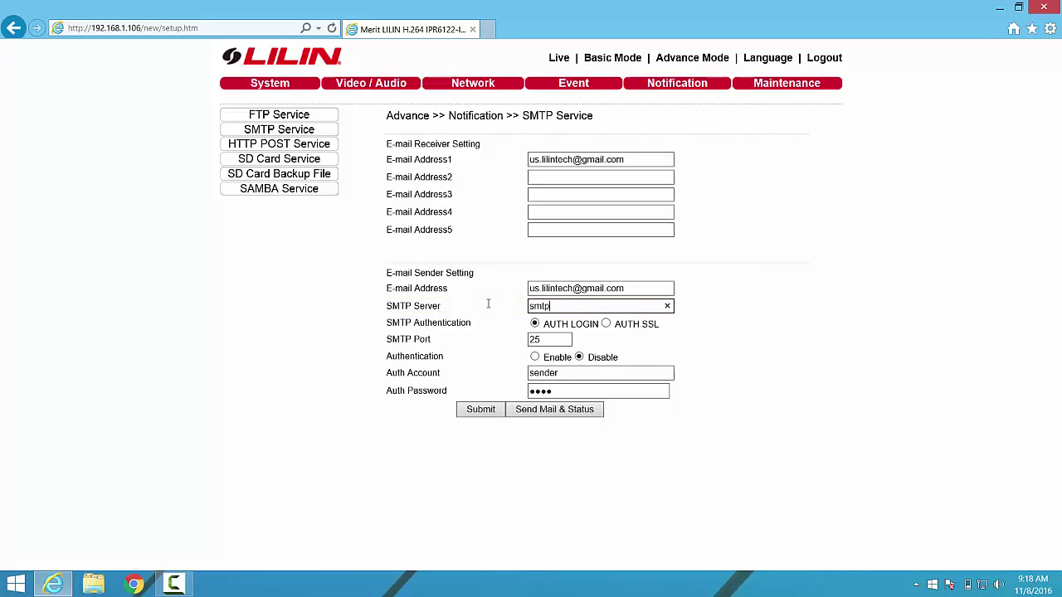
type(".gmail.com")
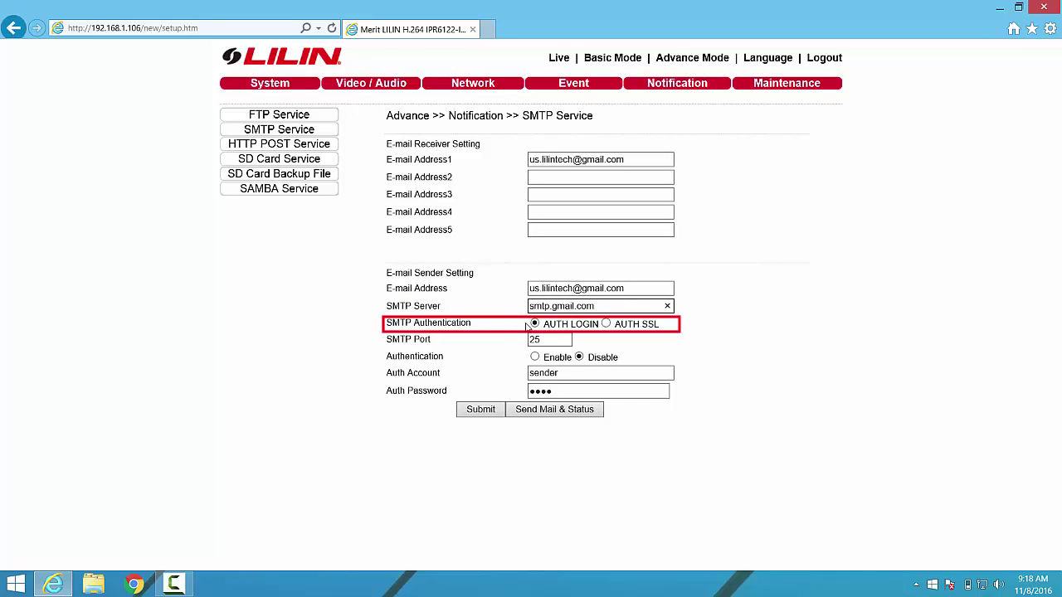
Step: Choose AUTH SSL on port 465 and enable authentication with the Gmail account and its password
left_click(606, 324)
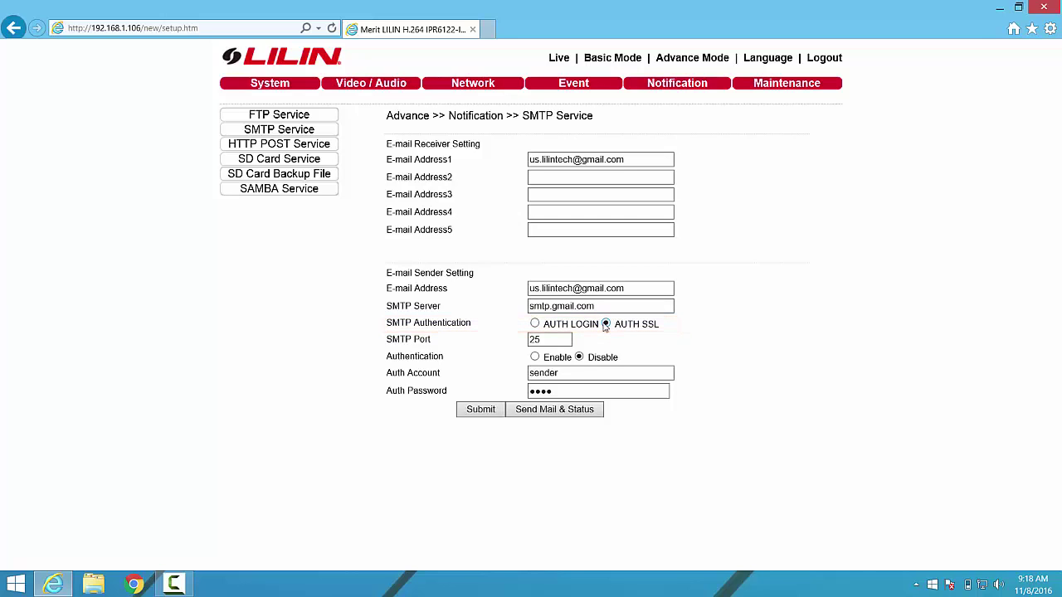
double_click(558, 340)
type("465")
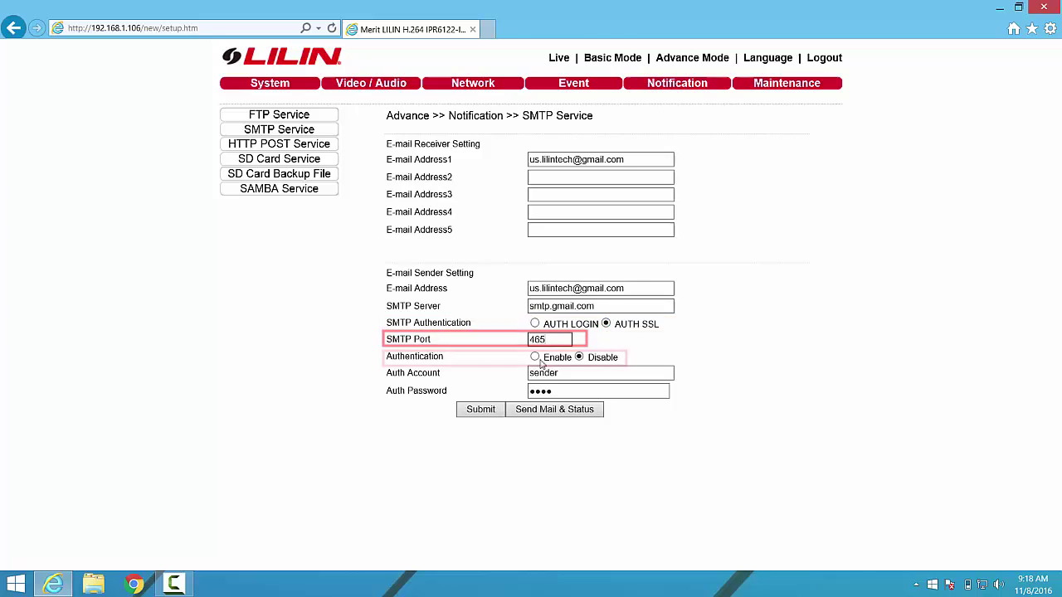
left_click(535, 357)
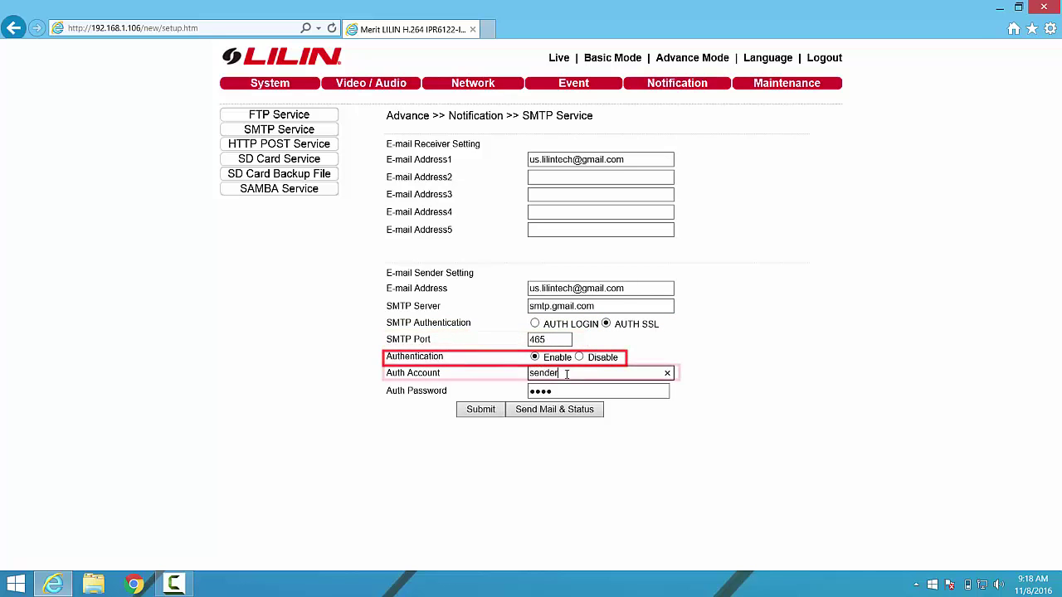
left_click_drag(563, 374, 511, 374)
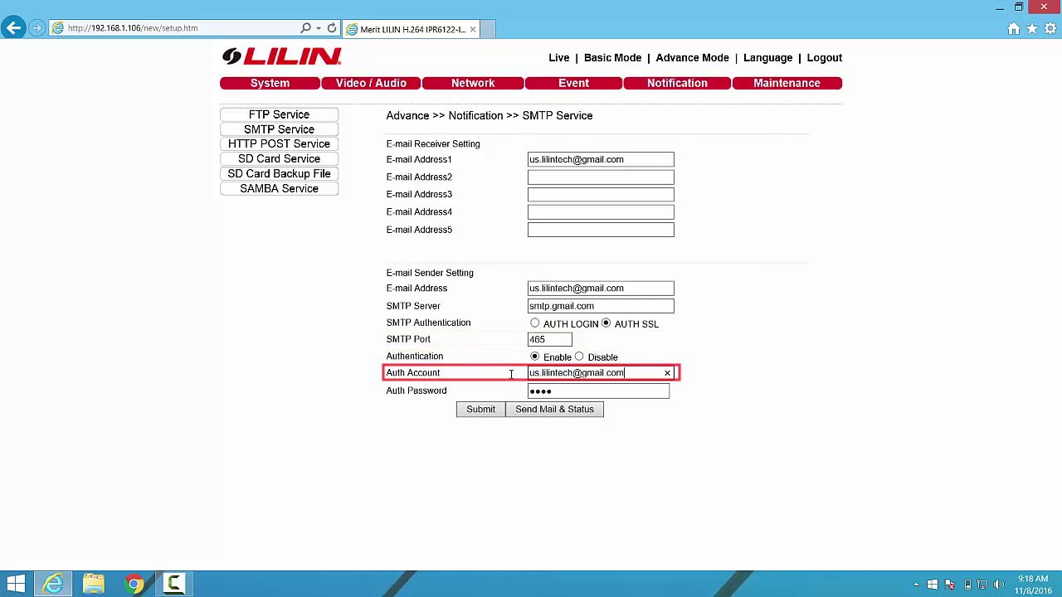
left_click(553, 390)
left_click_drag(554, 391, 485, 391)
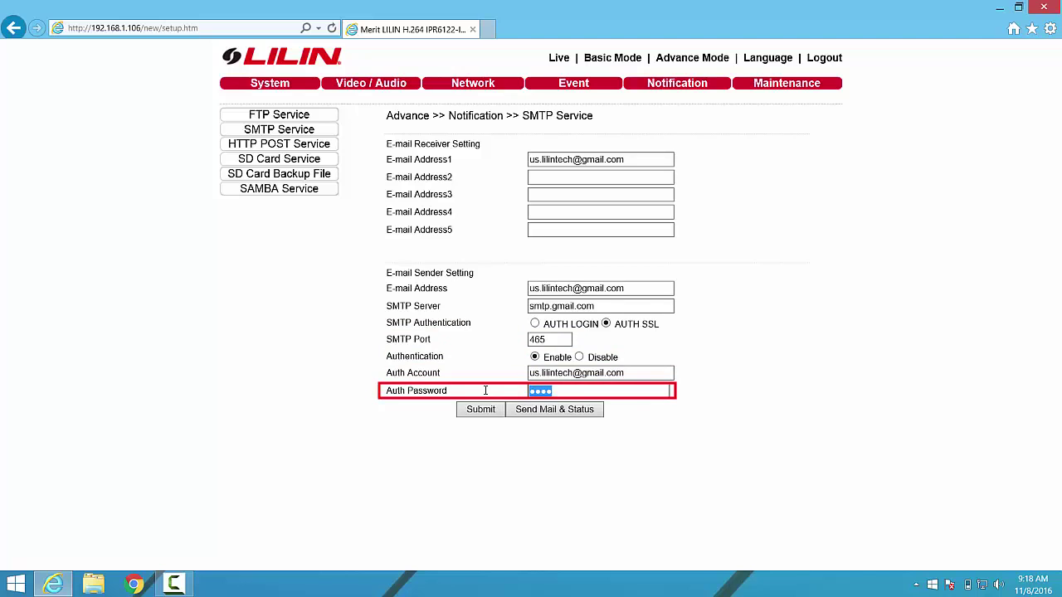
type("•••")
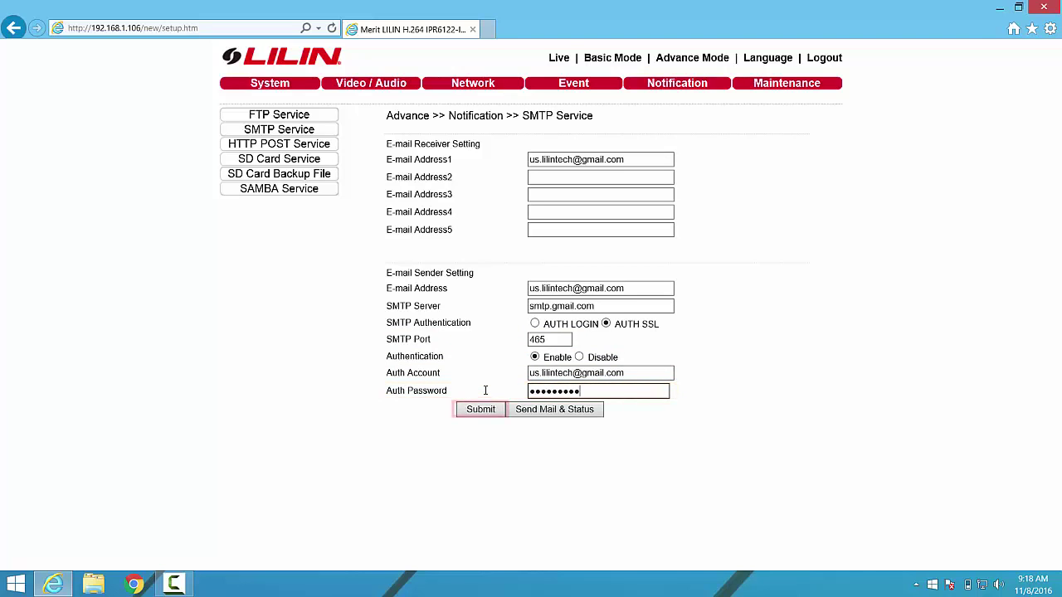
Step: Submit the Gmail SMTP settings and send a test e-mail via Send Mail & Status
left_click(490, 410)
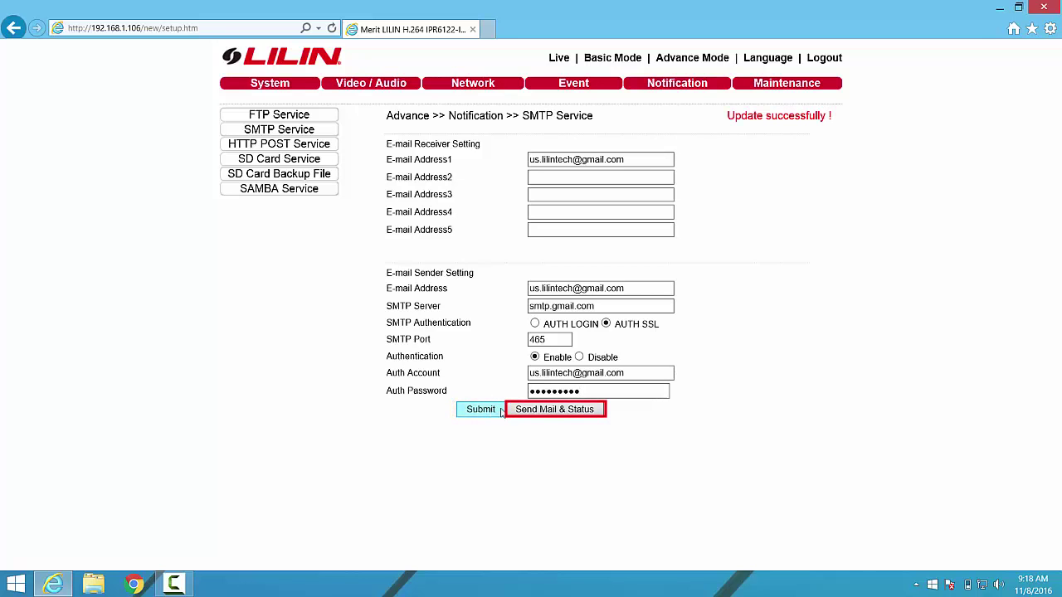
left_click(538, 410)
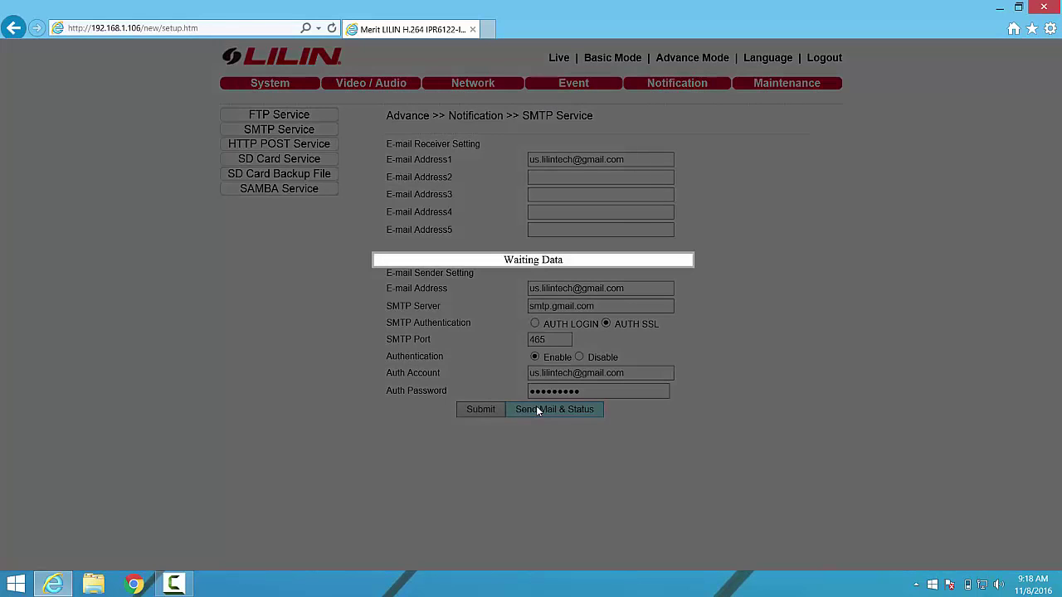